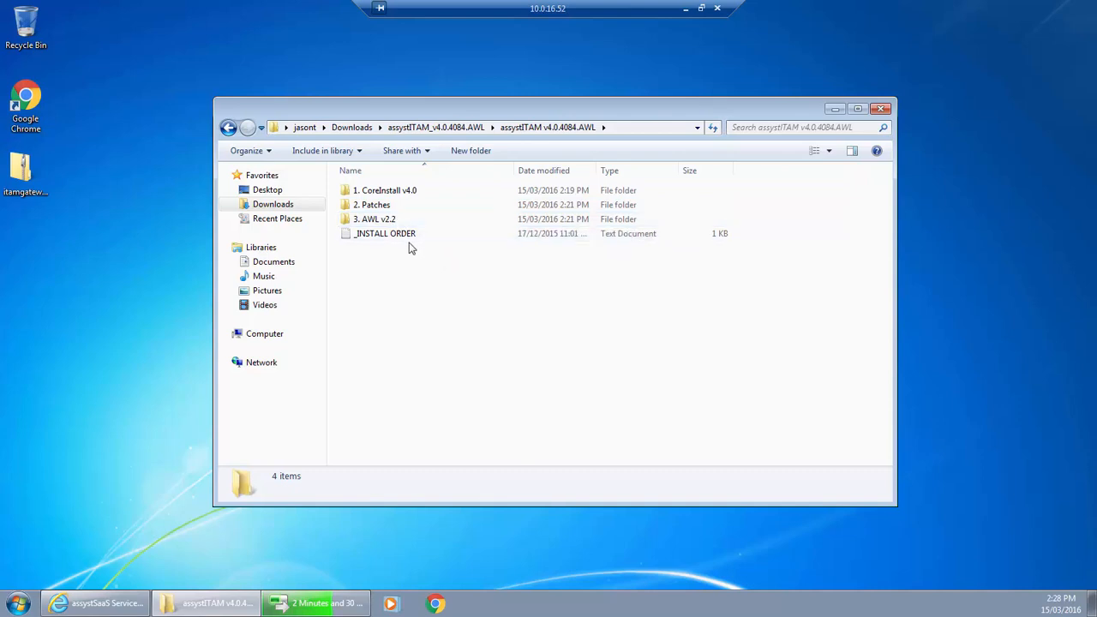
# Step: Read the installation sequence for new installations in the _INSTALL ORDER text file and close it
pyautogui.click(402, 241)
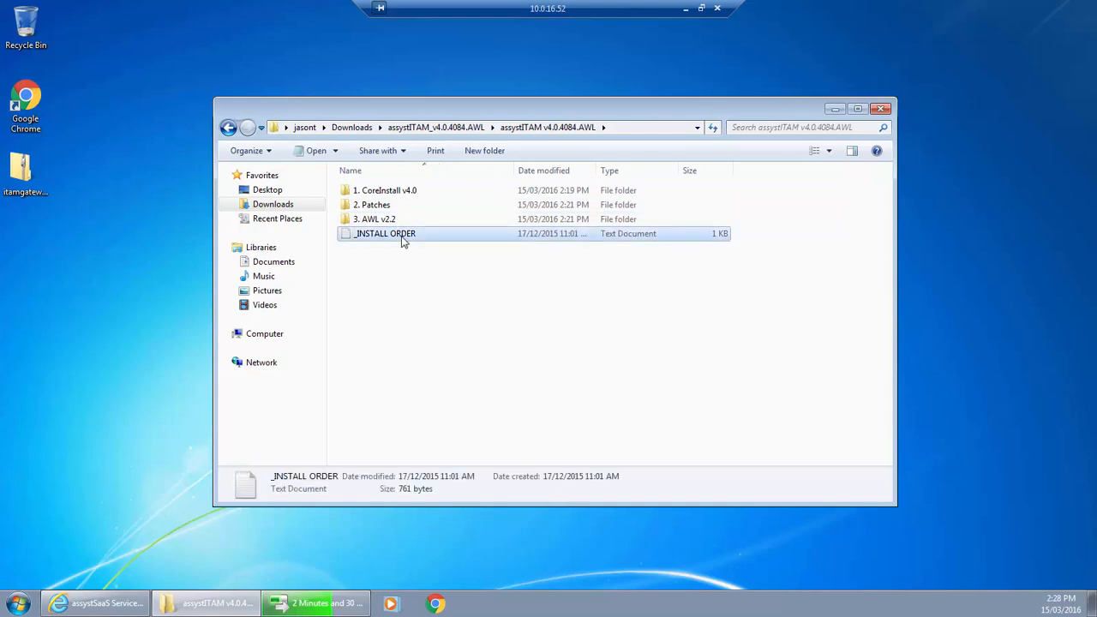
pyautogui.doubleClick(403, 240)
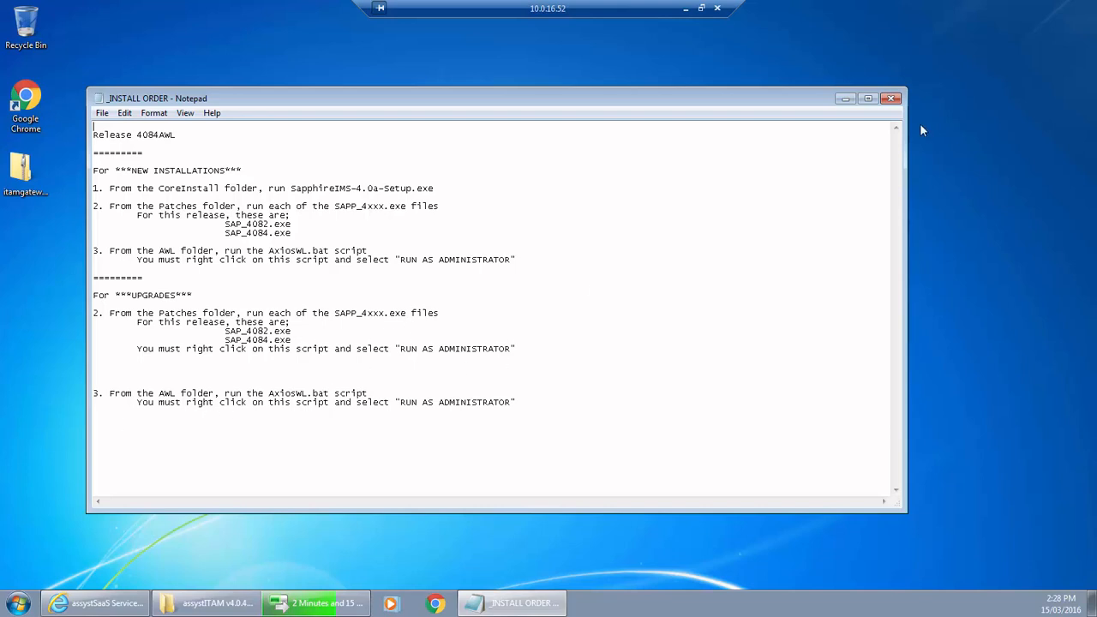
pyautogui.click(891, 99)
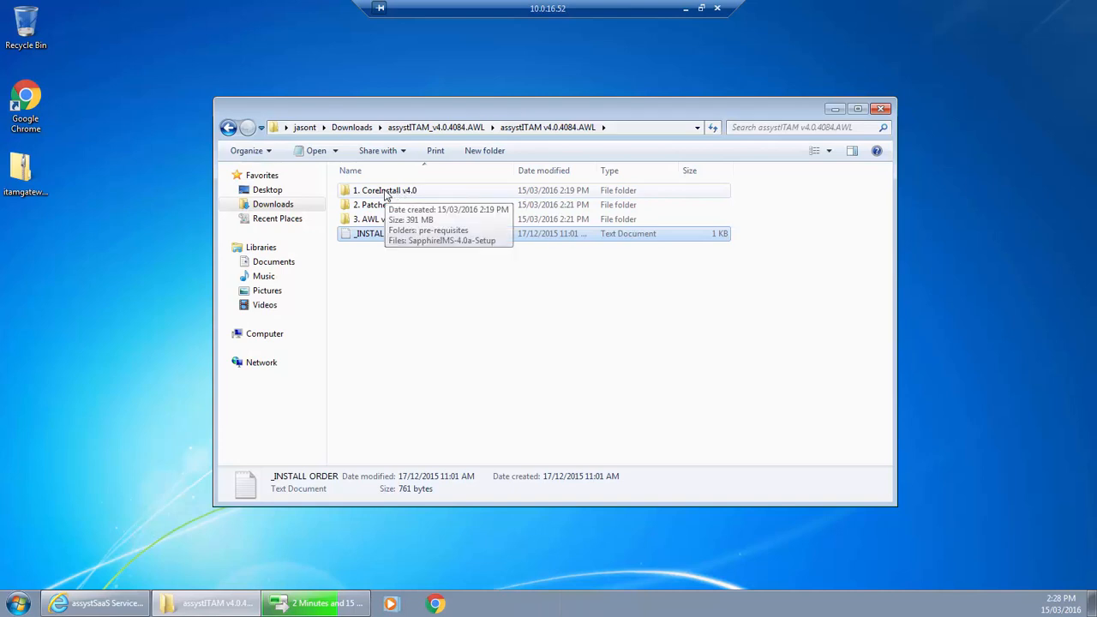
# Step: Run SapphireIMS-4.0a-Setup from the 1. CoreInstall v4.0 folder as administrator
pyautogui.doubleClick(385, 195)
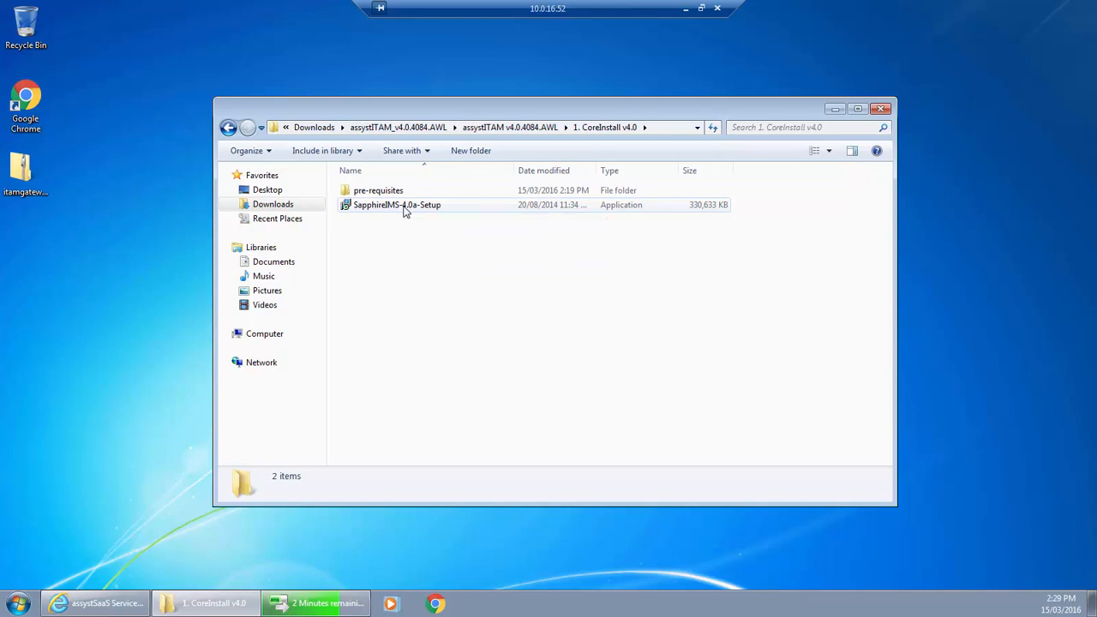
pyautogui.rightClick(405, 210)
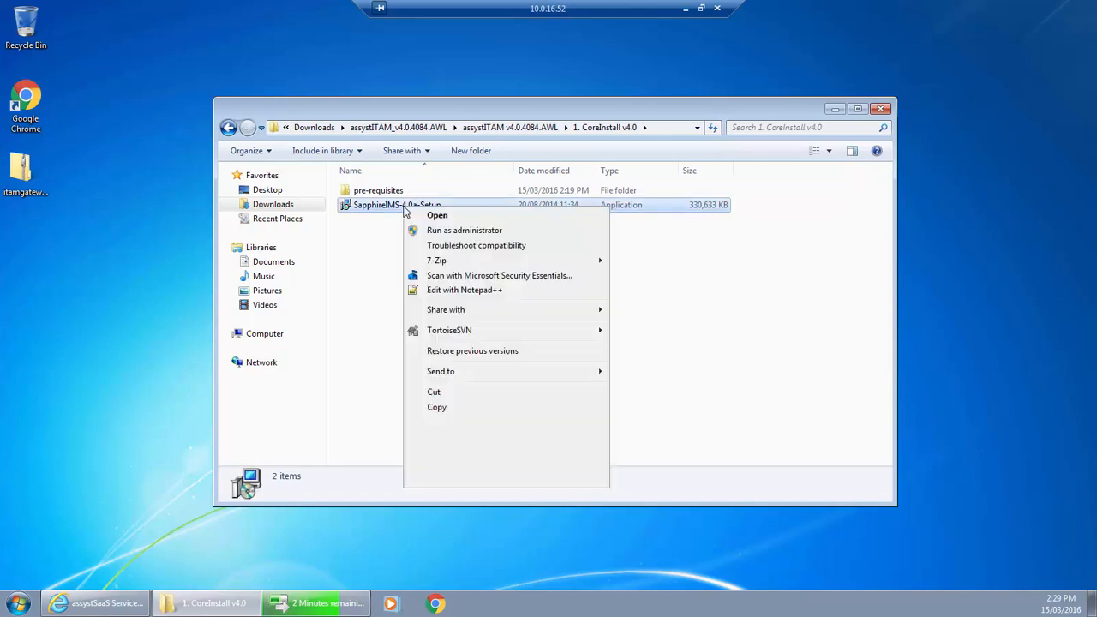
pyautogui.click(447, 233)
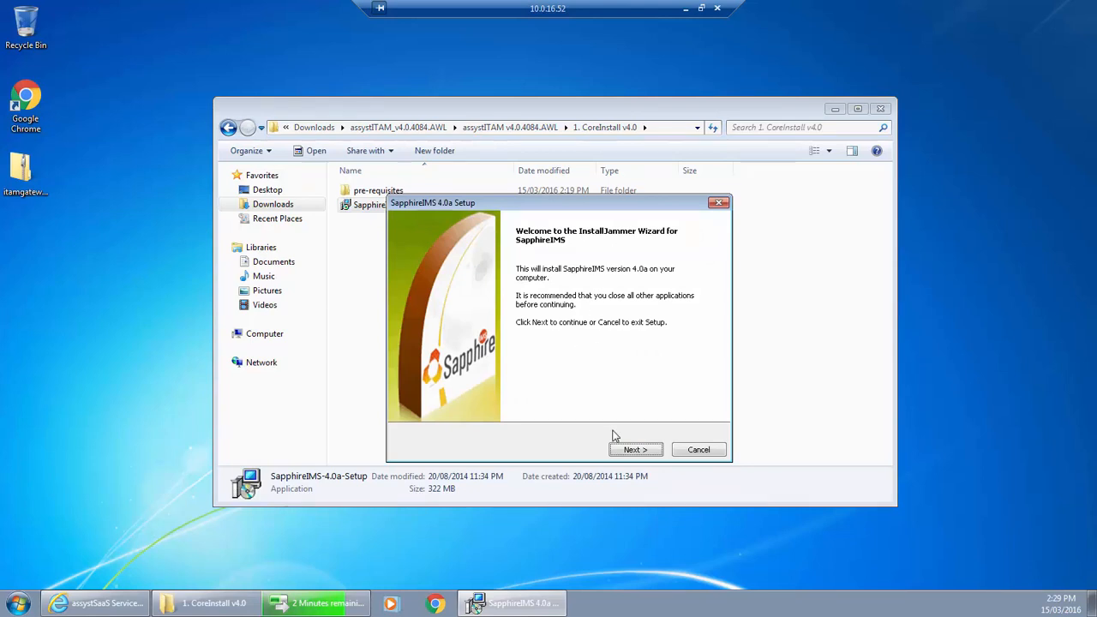
# Step: Choose the SapphireIMS Professional Edition (Standalone) and accept C:\Program Files (x86)\SapphireIMS as the destination folder
pyautogui.click(632, 451)
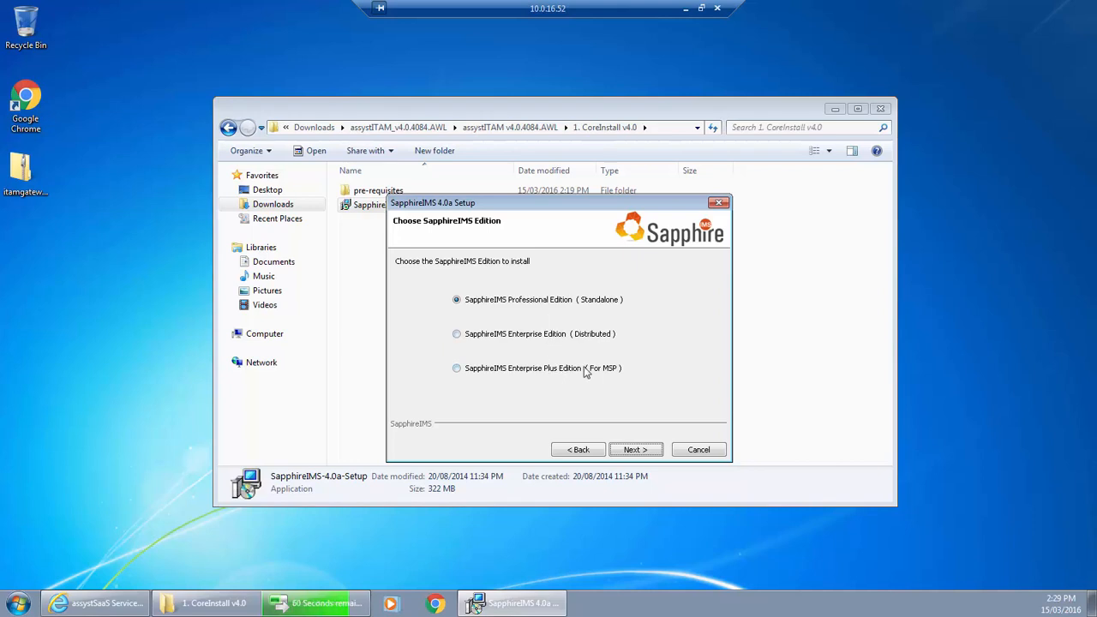
pyautogui.click(636, 452)
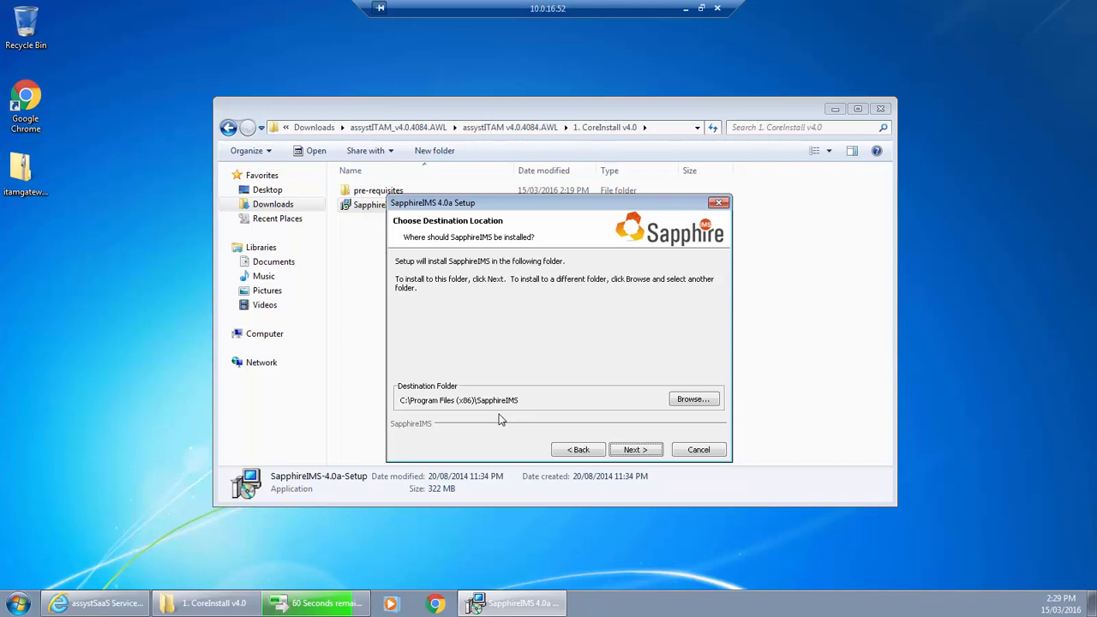
pyautogui.click(644, 452)
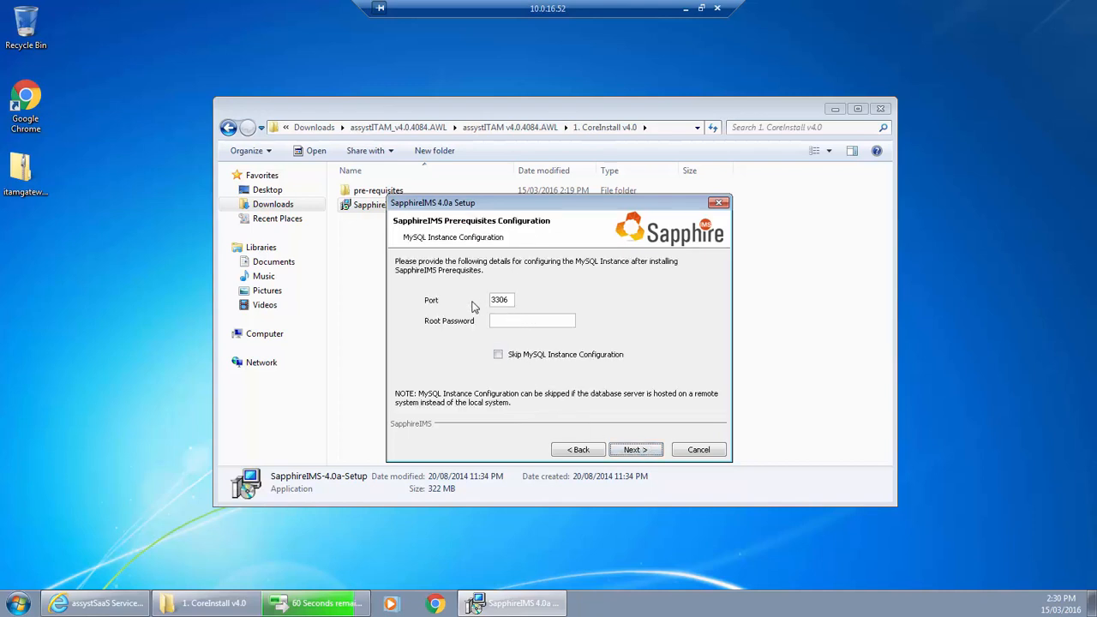
# Step: Configure the MySQL instance on port 3306 with the root password and start copying the program files
pyautogui.click(525, 324)
pyautogui.write('*')
pyautogui.click(636, 450)
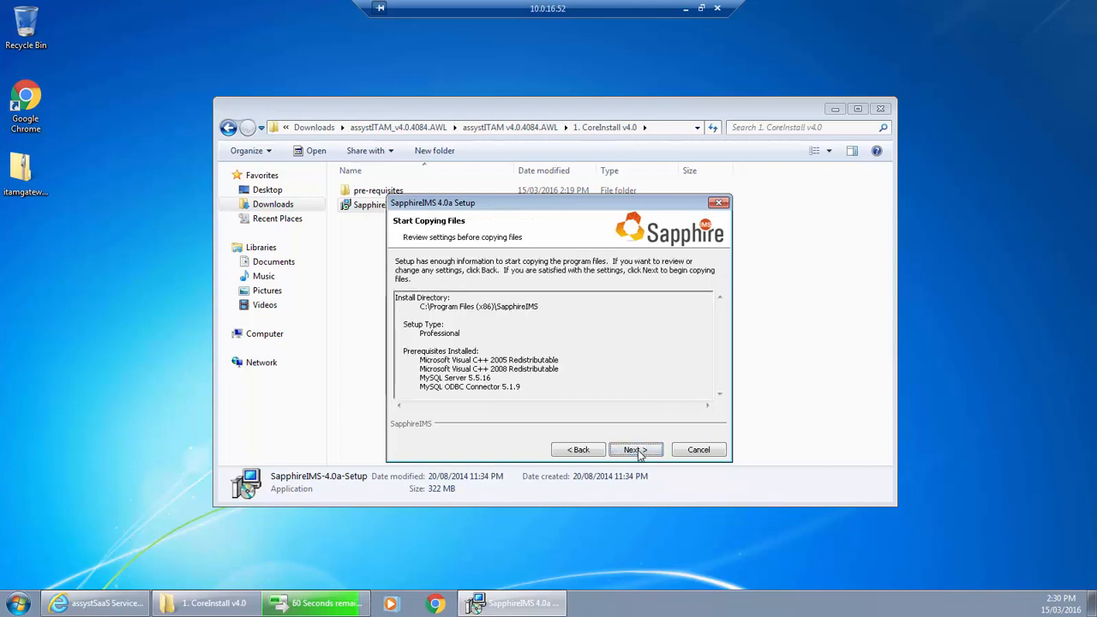
pyautogui.click(636, 451)
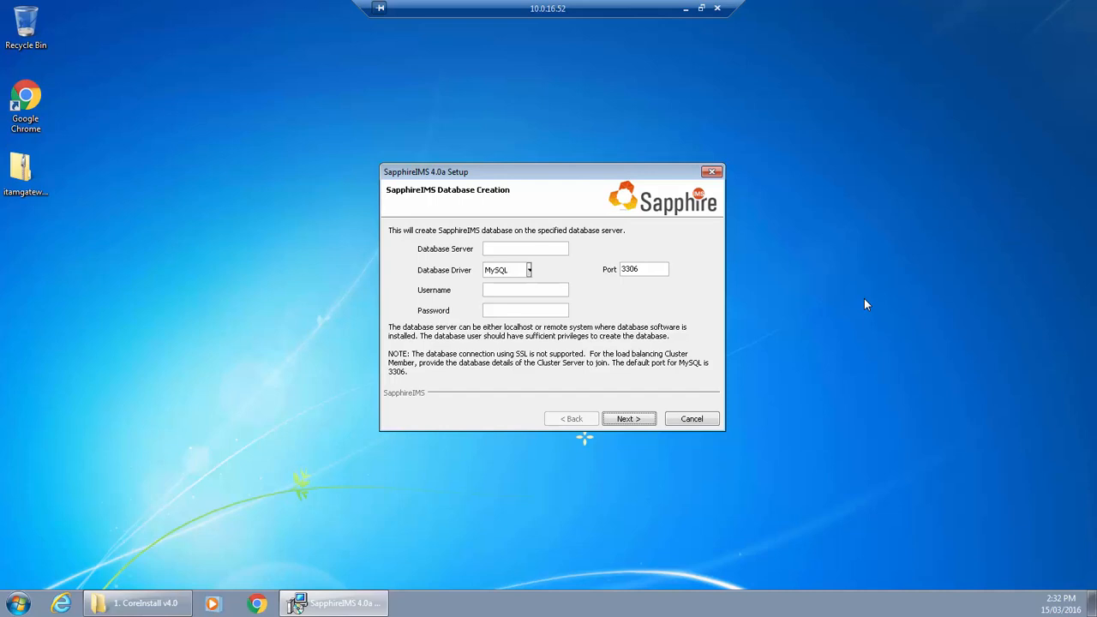
# Step: Create the SapphireIMS database on server localhost with the MySQL driver, port 3306, username root and the database password
pyautogui.click(537, 249)
pyautogui.write('localhost')
pyautogui.click(540, 296)
pyautogui.write('root')
pyautogui.click(529, 314)
pyautogui.write('*')
pyautogui.click(630, 420)
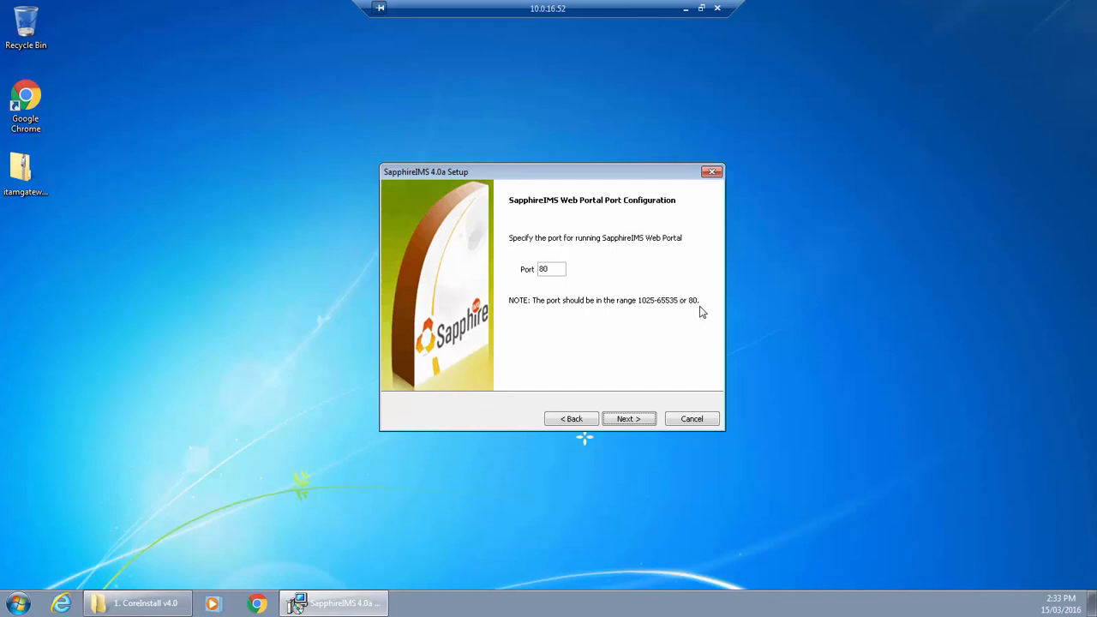
# Step: Accept port 80 for the SapphireIMS Web Portal and finish the core installation
pyautogui.click(629, 419)
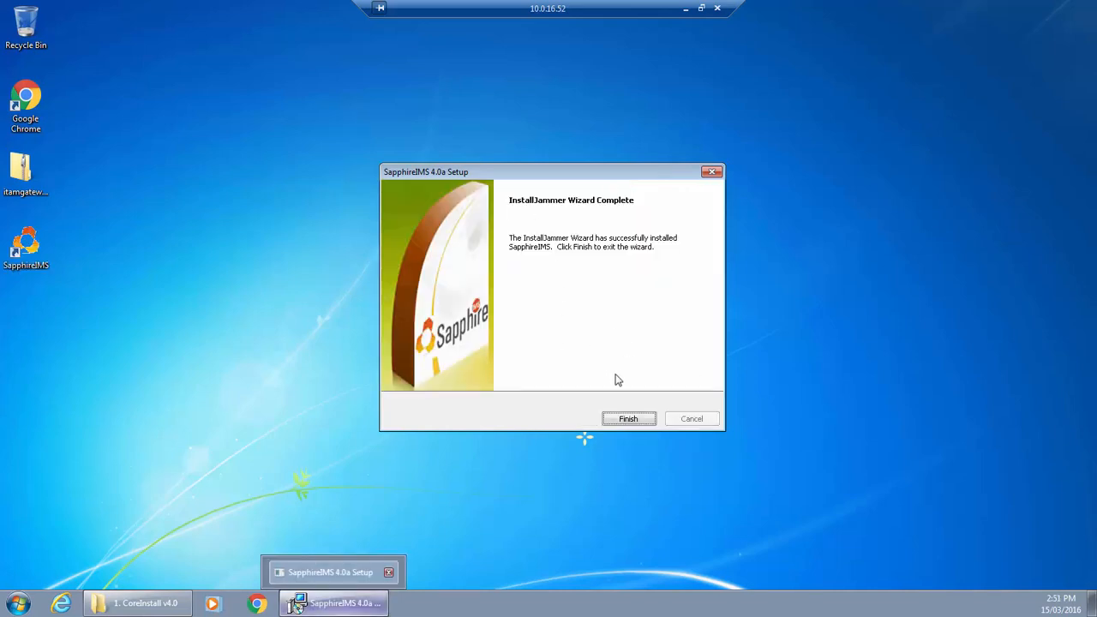
pyautogui.click(631, 420)
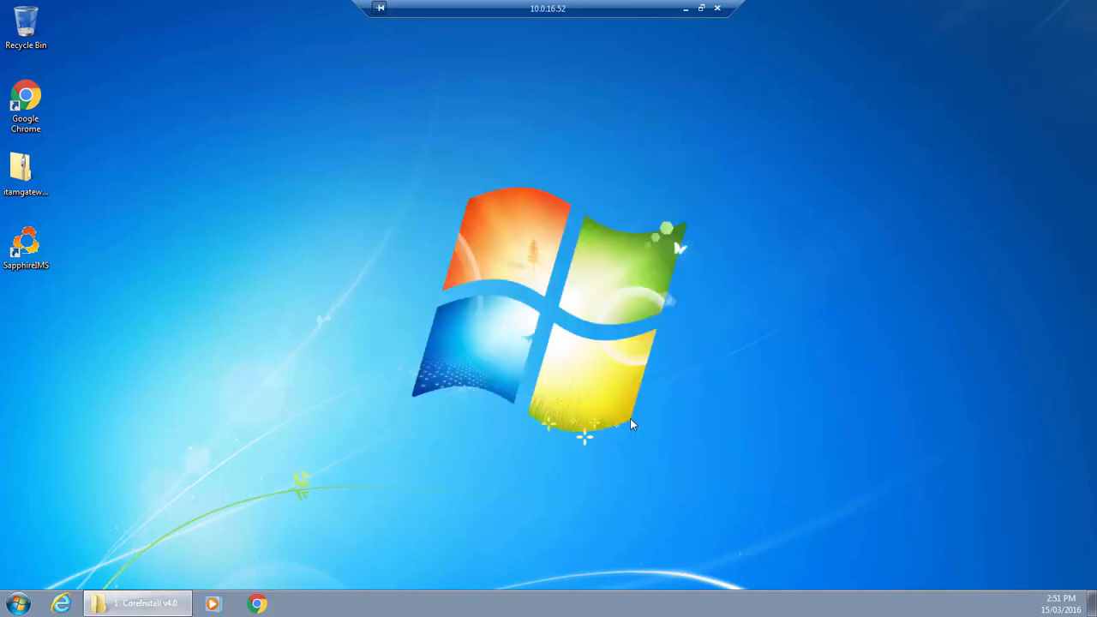
# Step: Return to the assystITAM v4.0.4084.AWL folder and open its 2. Patches subfolder
pyautogui.click(143, 605)
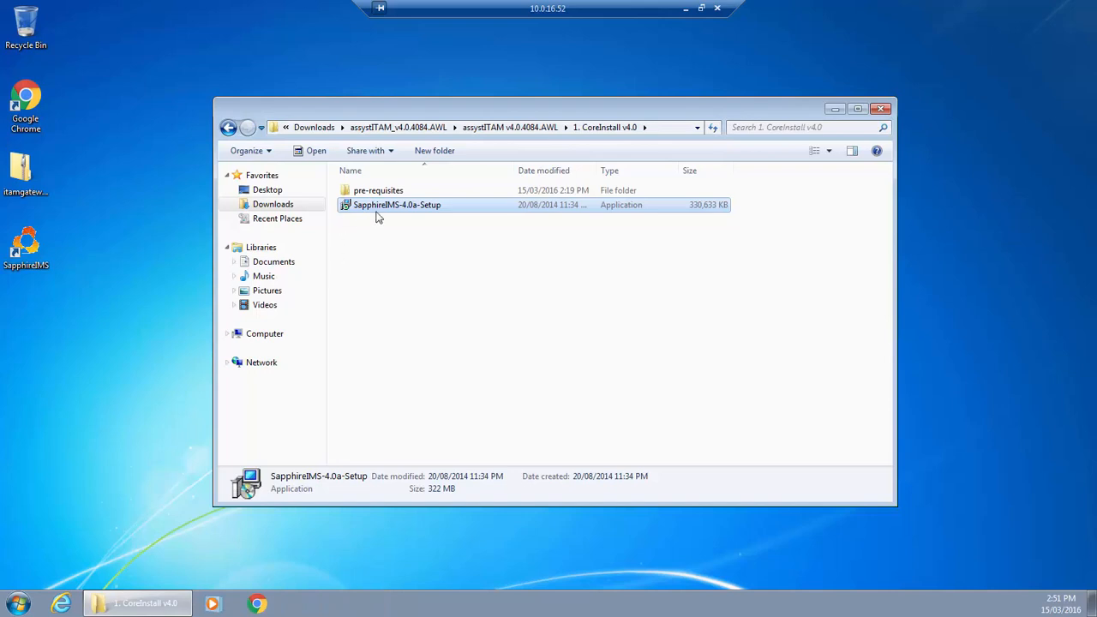
pyautogui.click(229, 128)
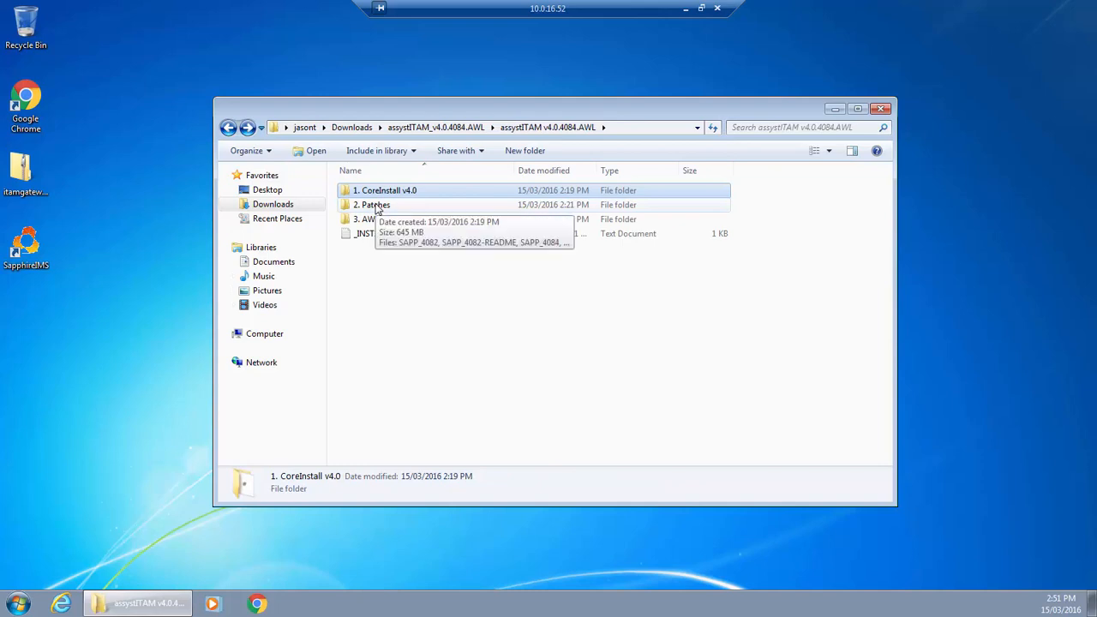
pyautogui.doubleClick(377, 207)
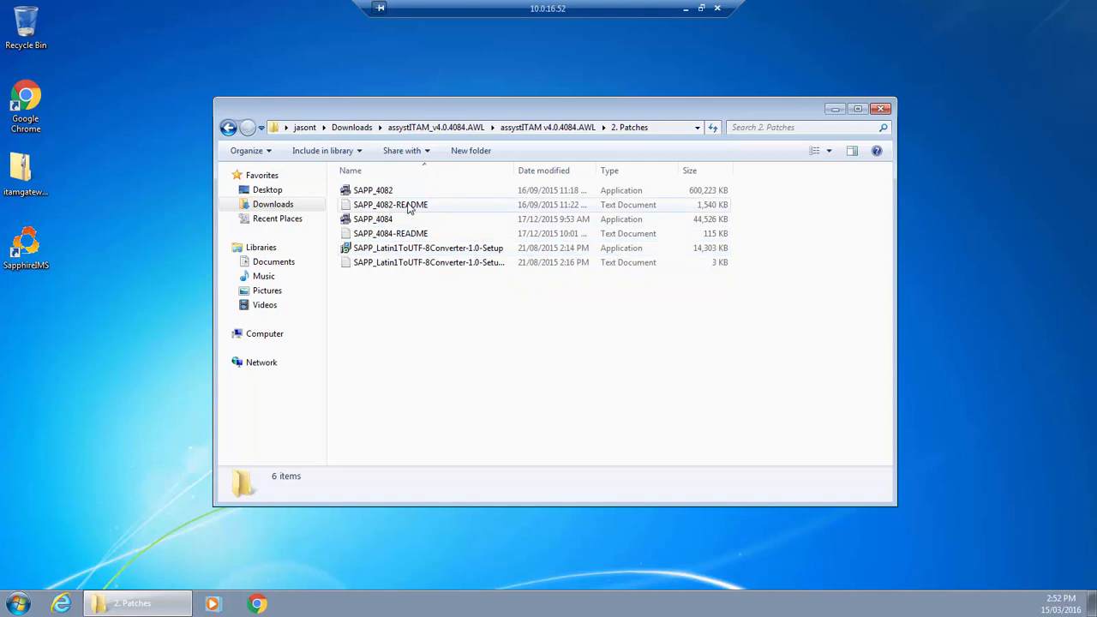
# Step: Install the SAPP_4082 consolidated patch as administrator with the default settings and finish its wizard
pyautogui.click(377, 191)
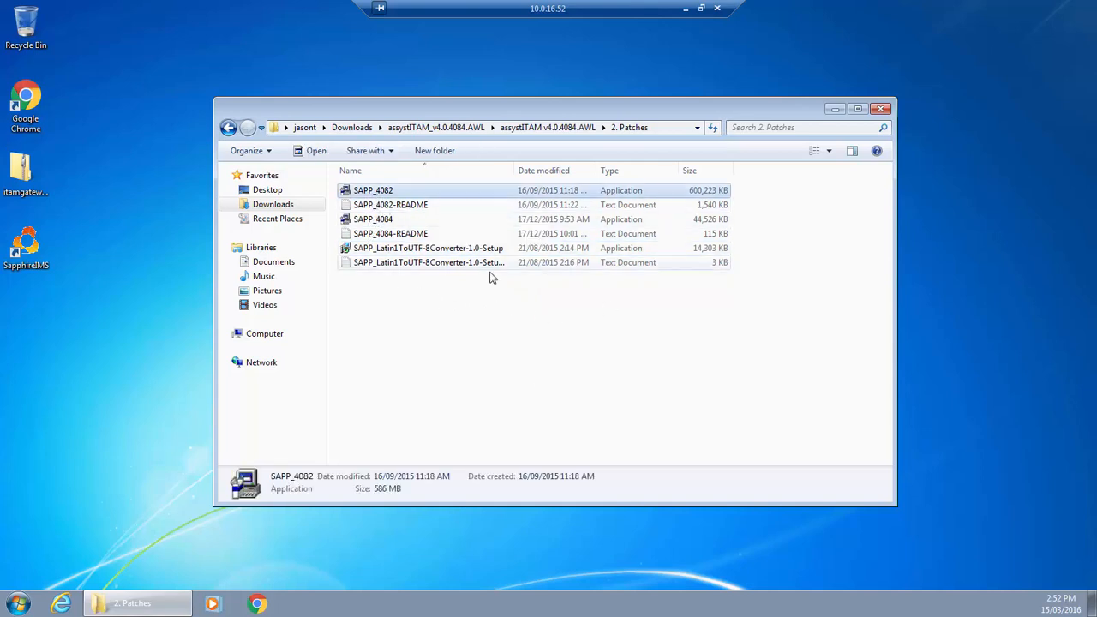
pyautogui.rightClick(402, 196)
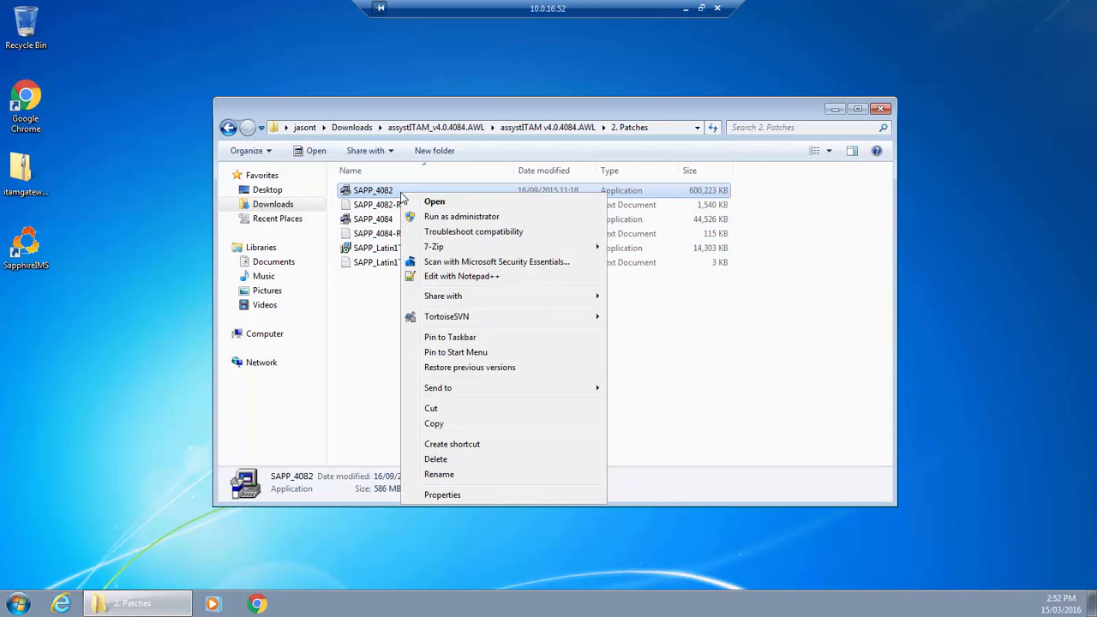
pyautogui.click(444, 218)
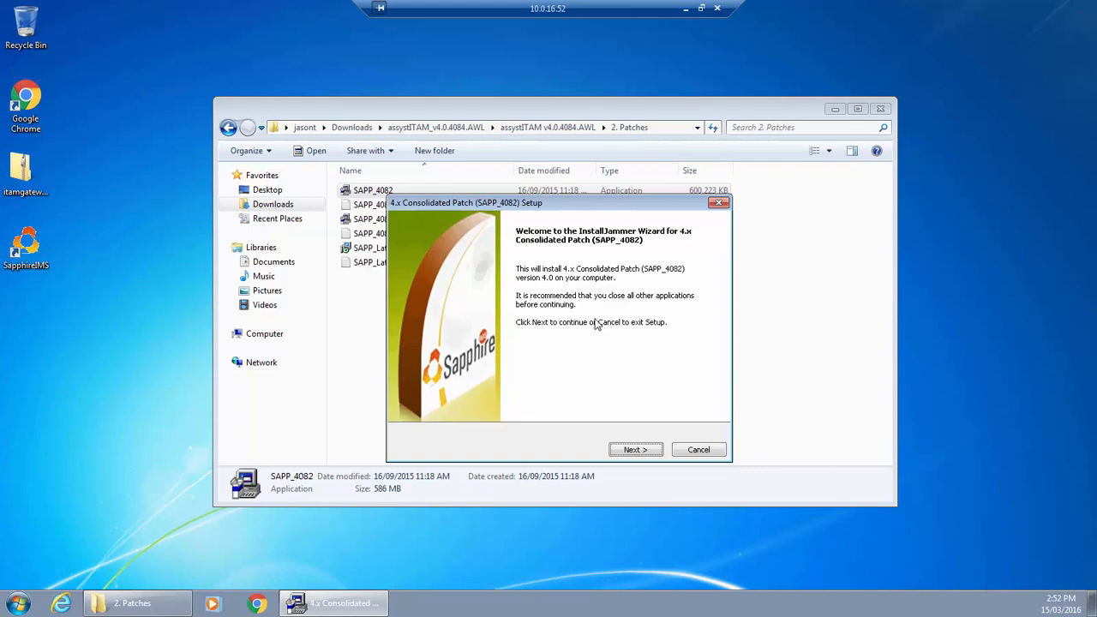
pyautogui.click(635, 450)
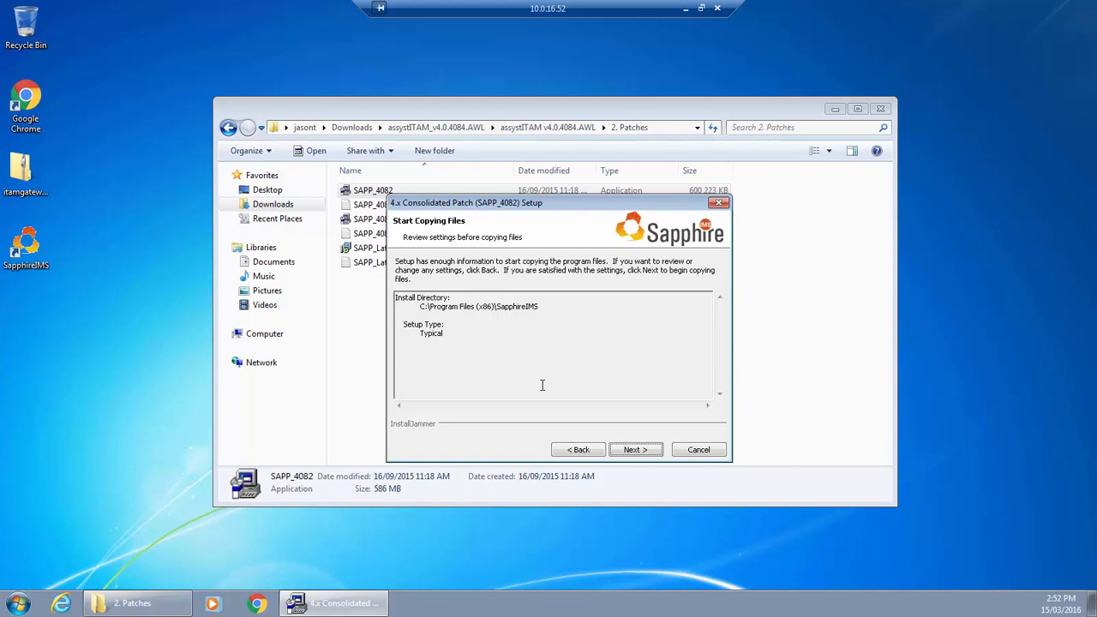
pyautogui.click(634, 450)
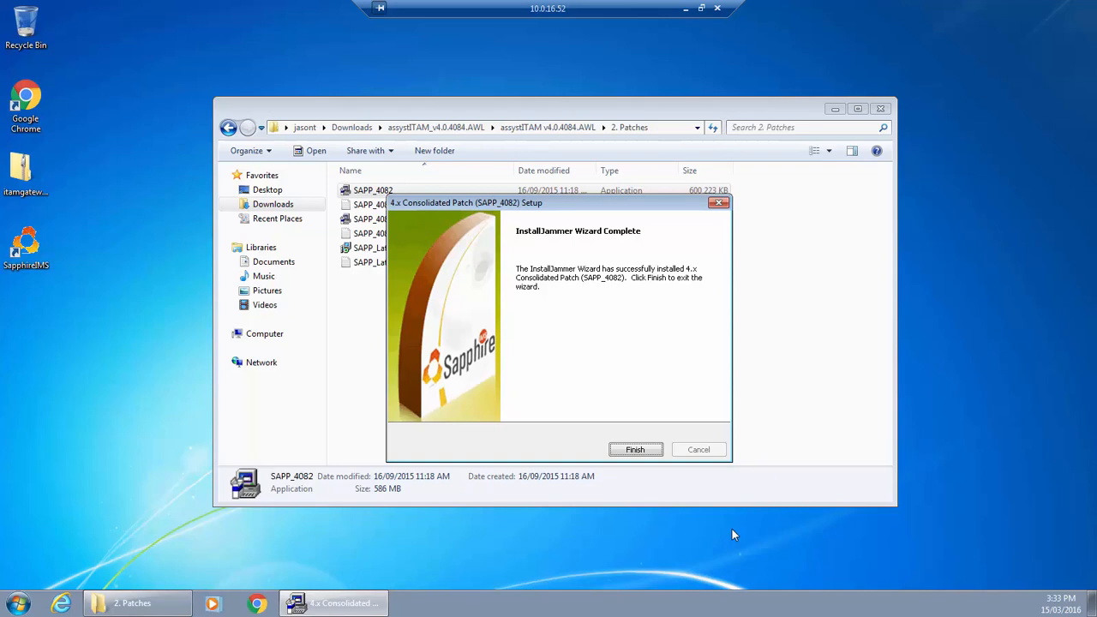
pyautogui.click(636, 450)
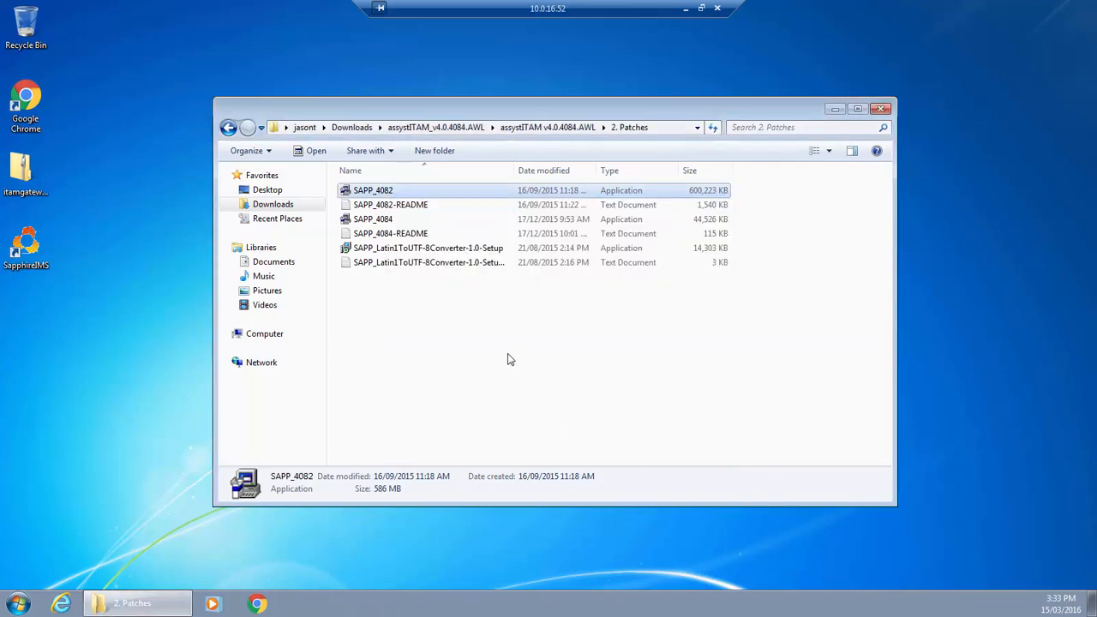
# Step: Install the SAPP_4084 intermediate patch as administrator with the default settings and finish its wizard
pyautogui.rightClick(393, 222)
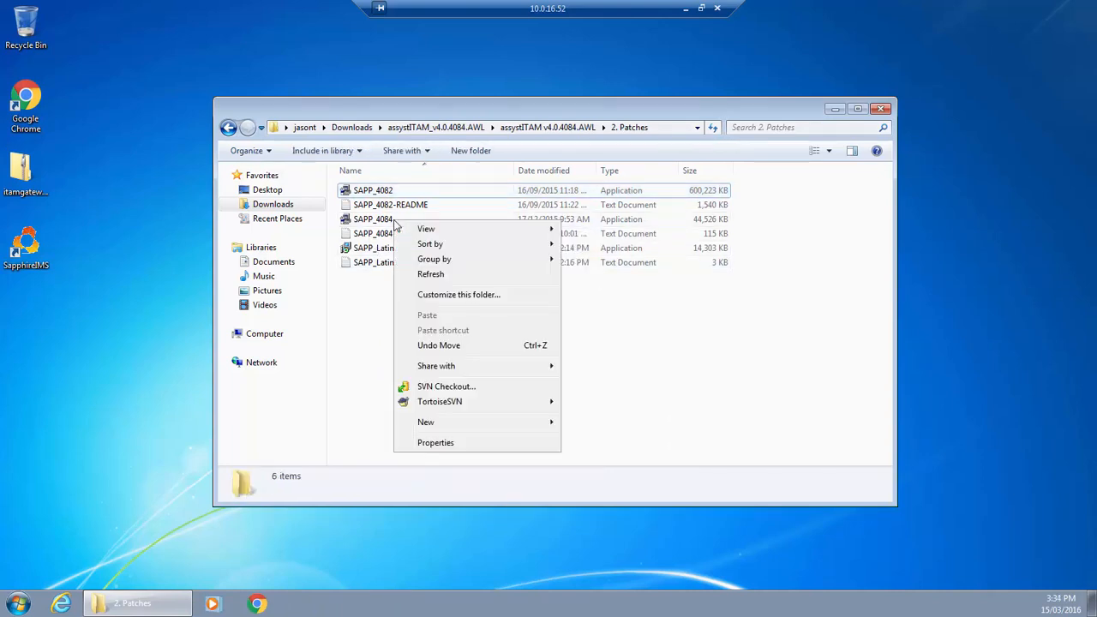
pyautogui.click(366, 295)
pyautogui.click(373, 221)
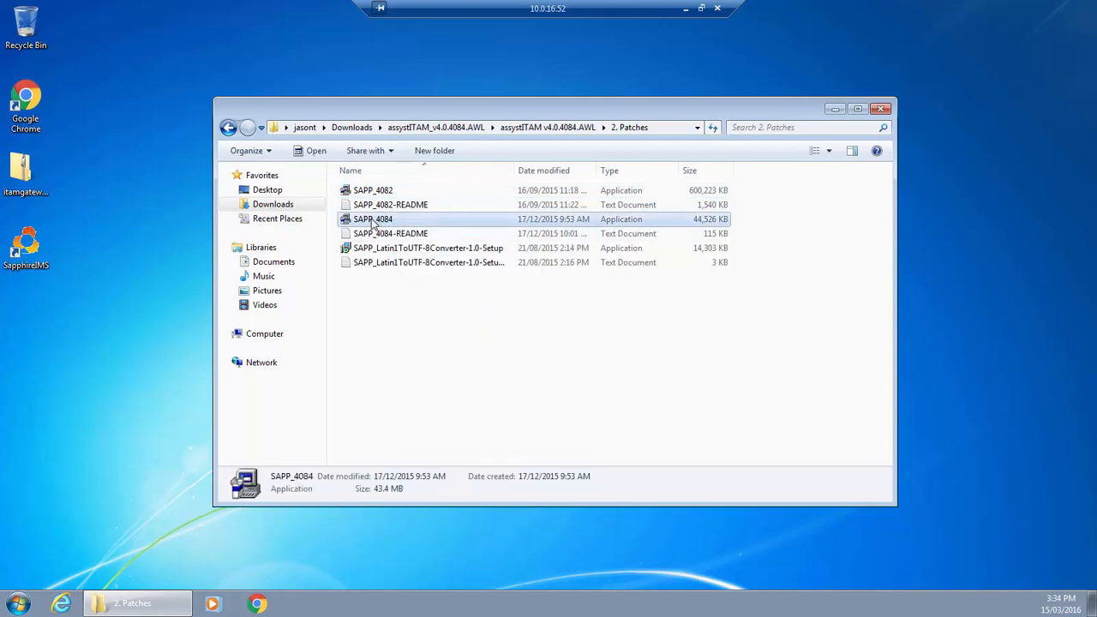
pyautogui.rightClick(377, 221)
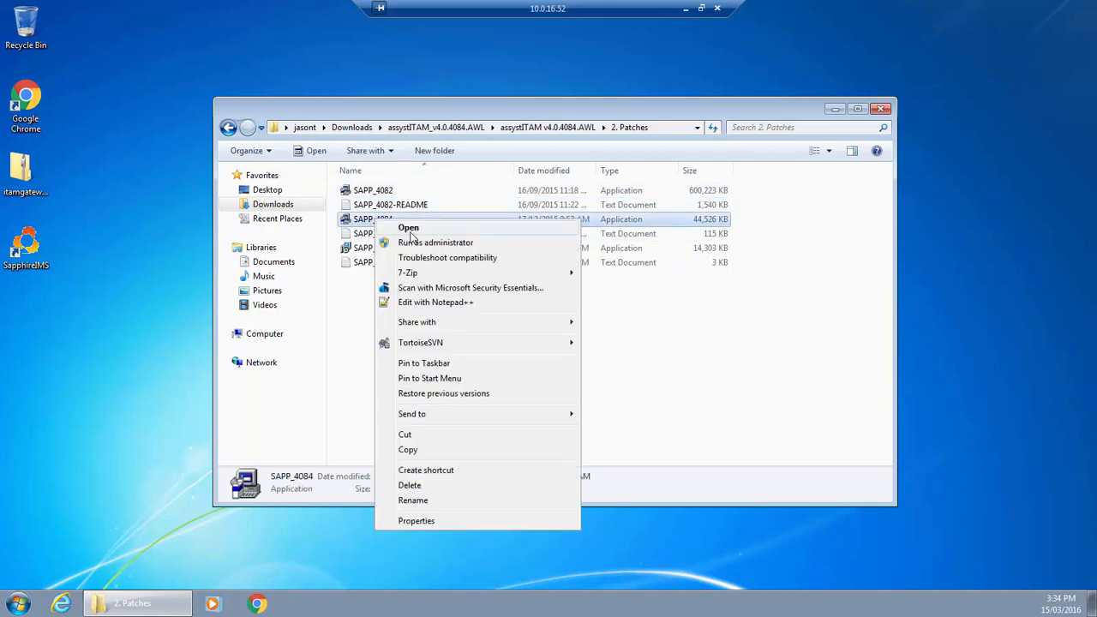
pyautogui.click(418, 243)
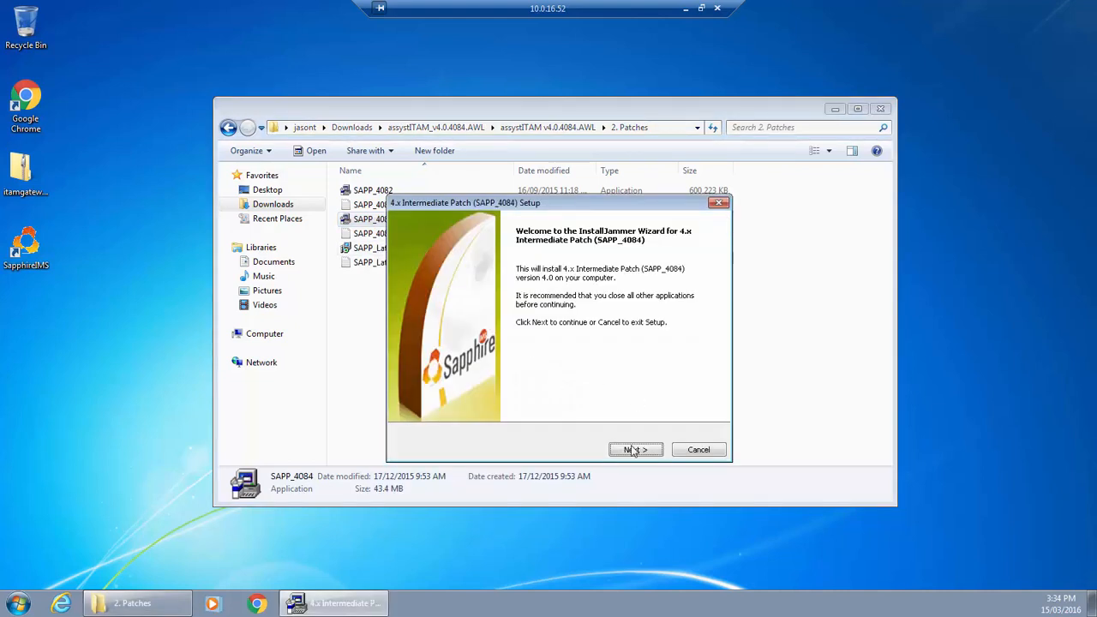
pyautogui.click(646, 452)
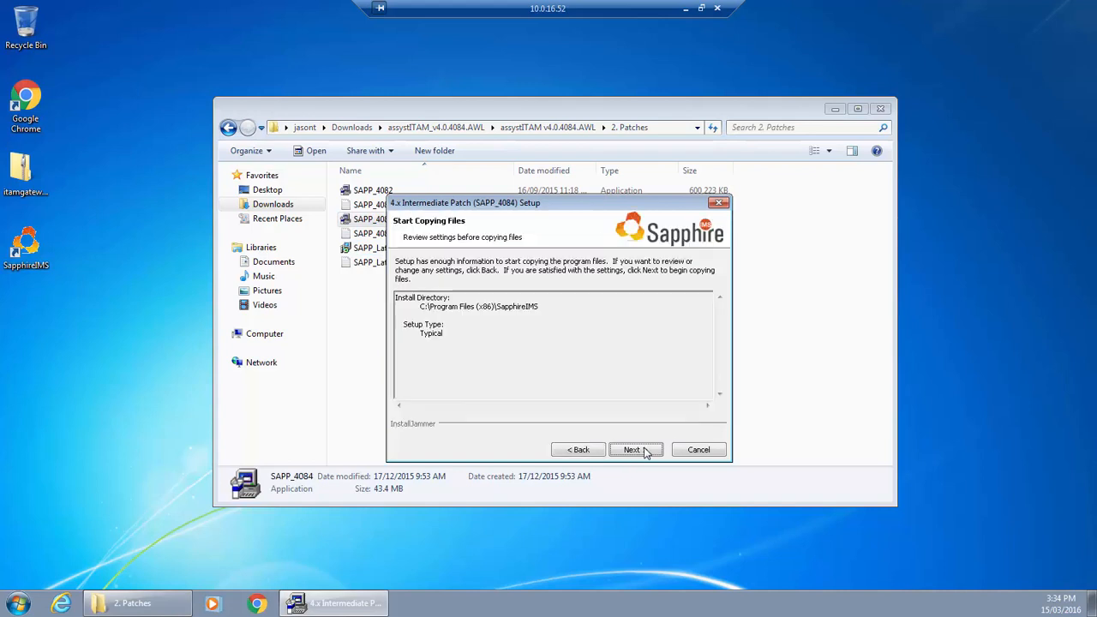
pyautogui.click(632, 451)
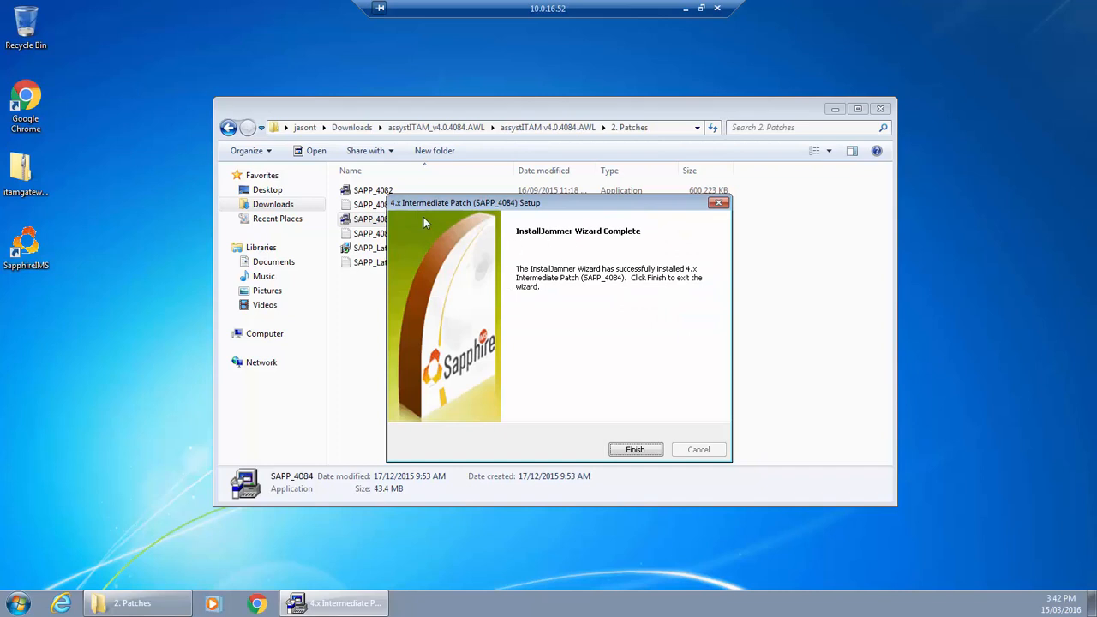
pyautogui.moveTo(419, 206); pyautogui.dragTo(449, 205)
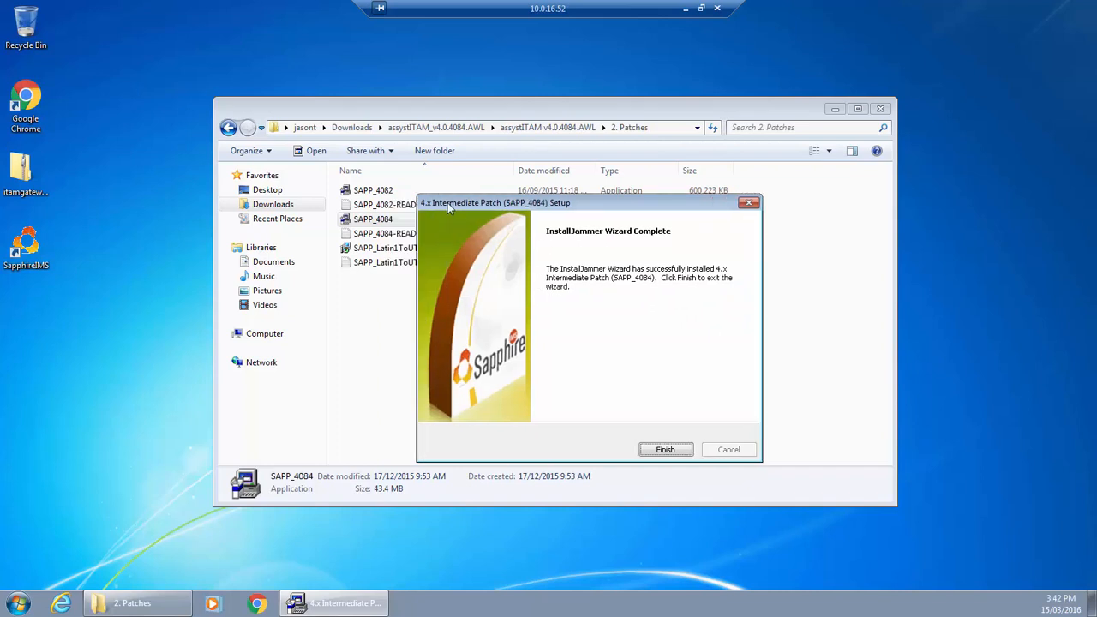
pyautogui.click(668, 452)
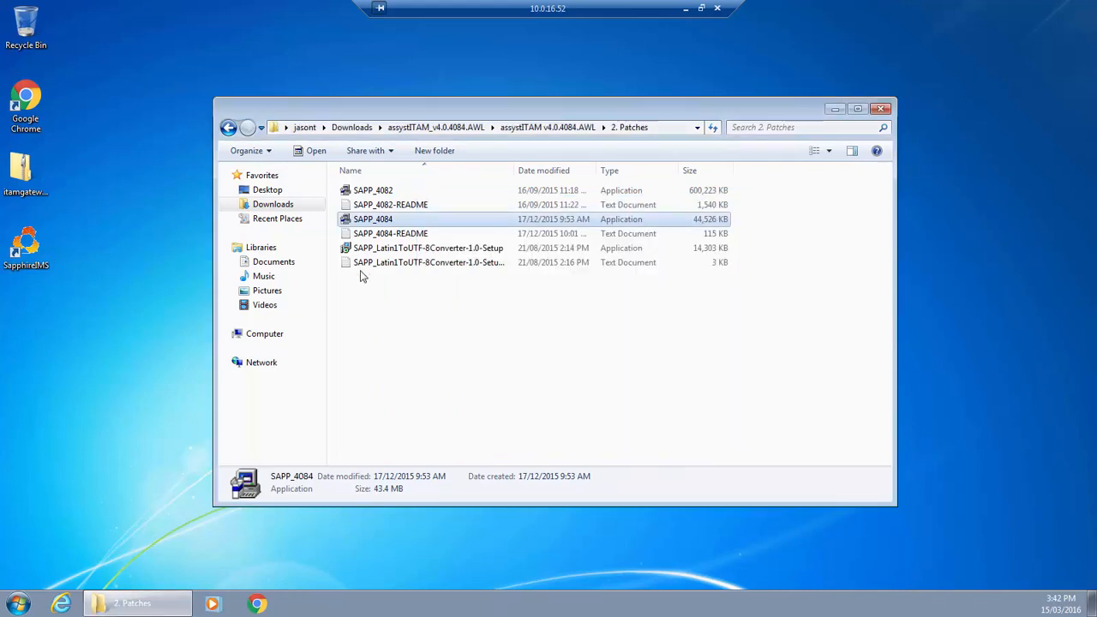
# Step: Install SAPP_Latin1ToUTF-8Converter-1.0-Setup as administrator with English as the installation language and finish its setup
pyautogui.rightClick(408, 250)
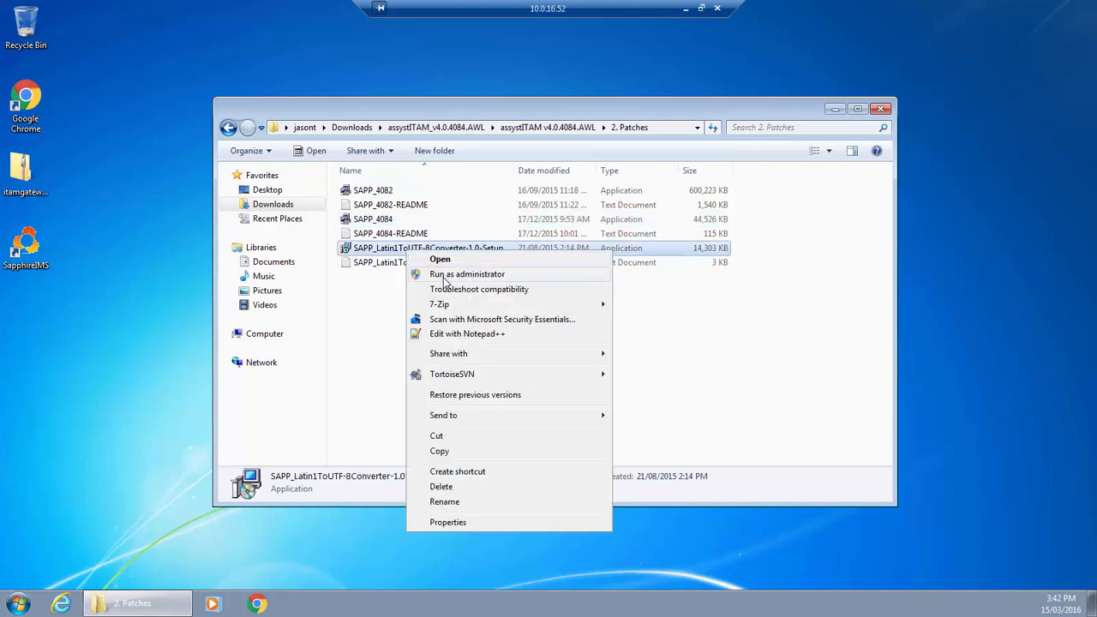
pyautogui.click(444, 276)
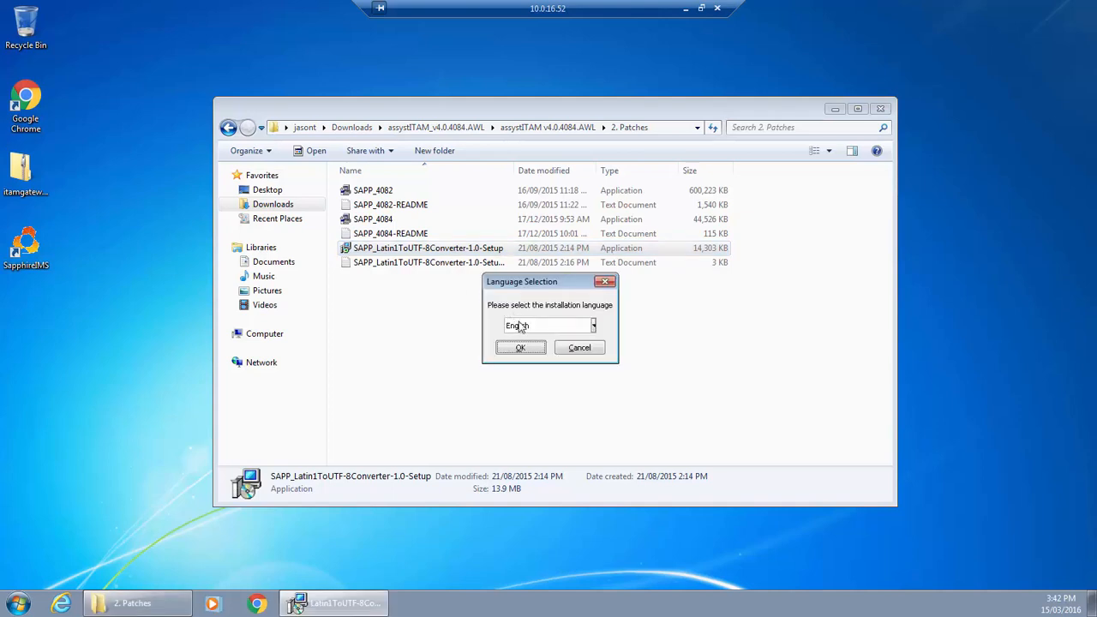
pyautogui.click(521, 349)
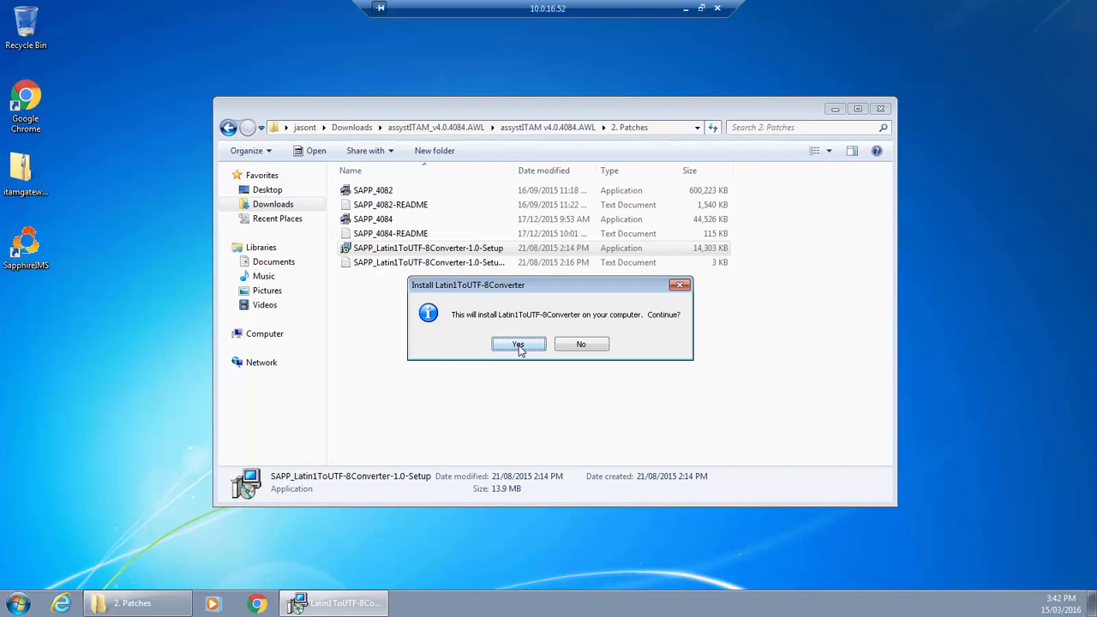
pyautogui.click(518, 345)
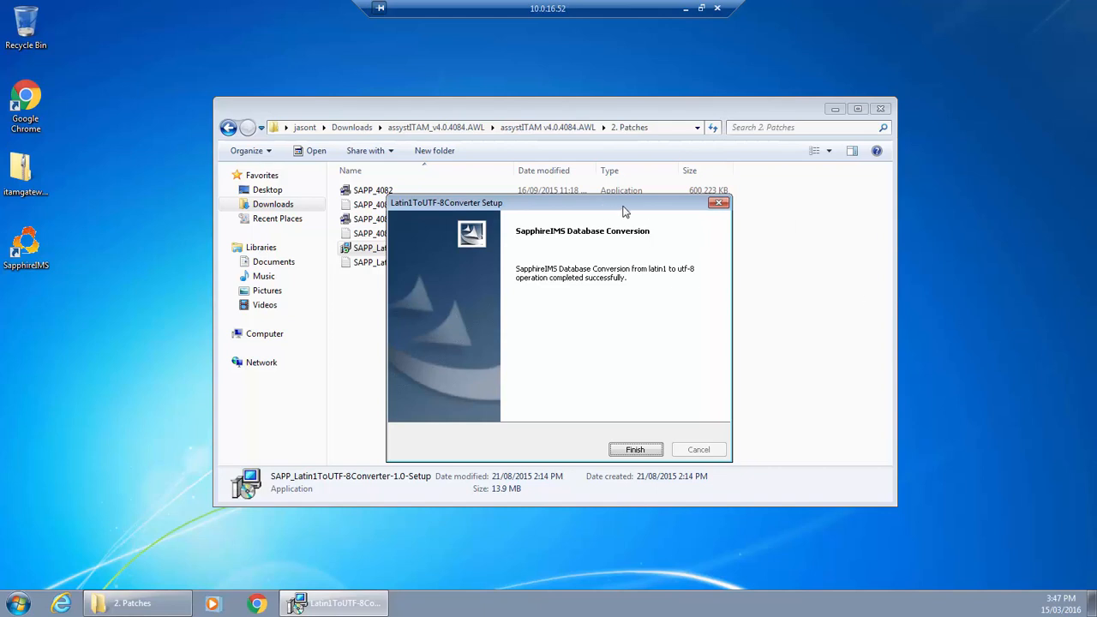
pyautogui.moveTo(601, 211)
pyautogui.mouseDown()
pyautogui.moveTo(660, 248)
pyautogui.moveTo(605, 215)
pyautogui.mouseUp()
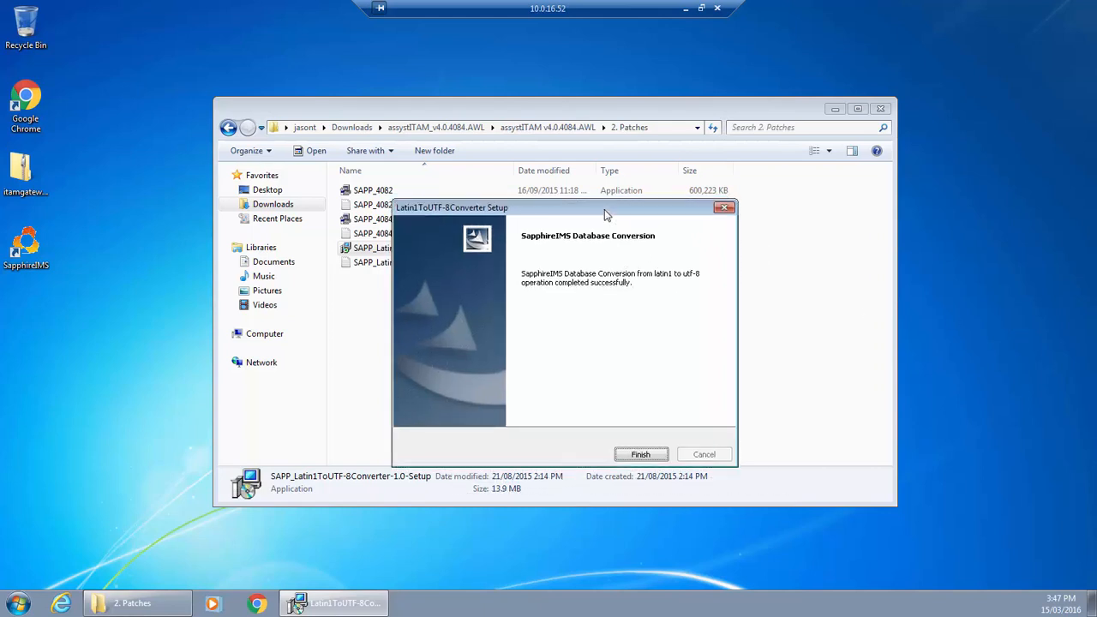
pyautogui.click(641, 455)
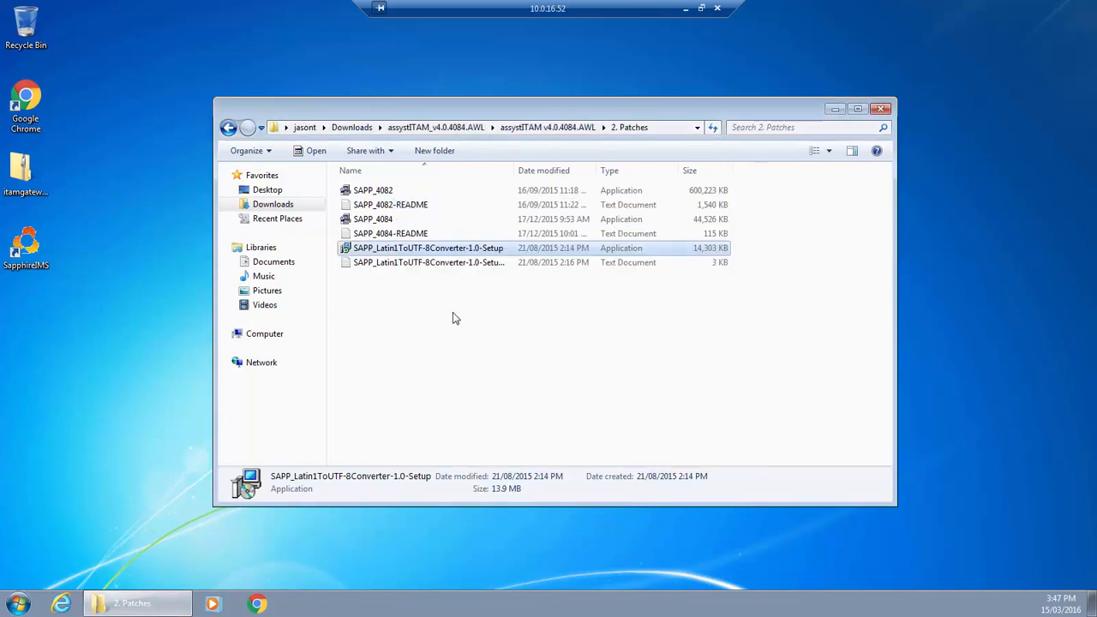
# Step: Run the AxiosWL batch file from the 3. AWL v2.2 folder as administrator and dismiss its console once the script completes
pyautogui.click(229, 128)
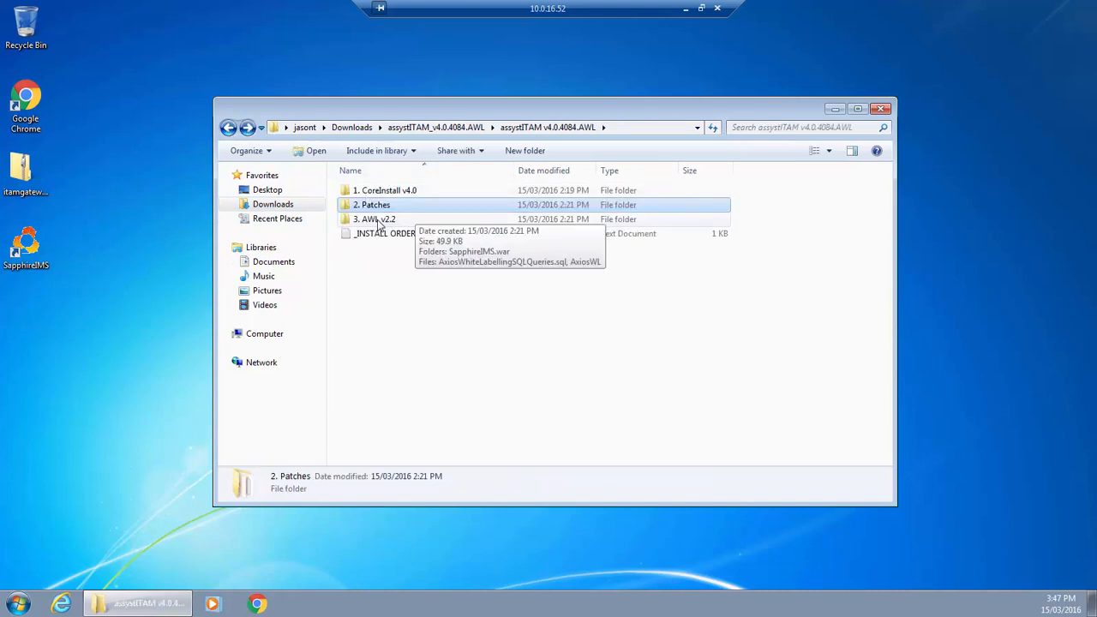
pyautogui.doubleClick(378, 220)
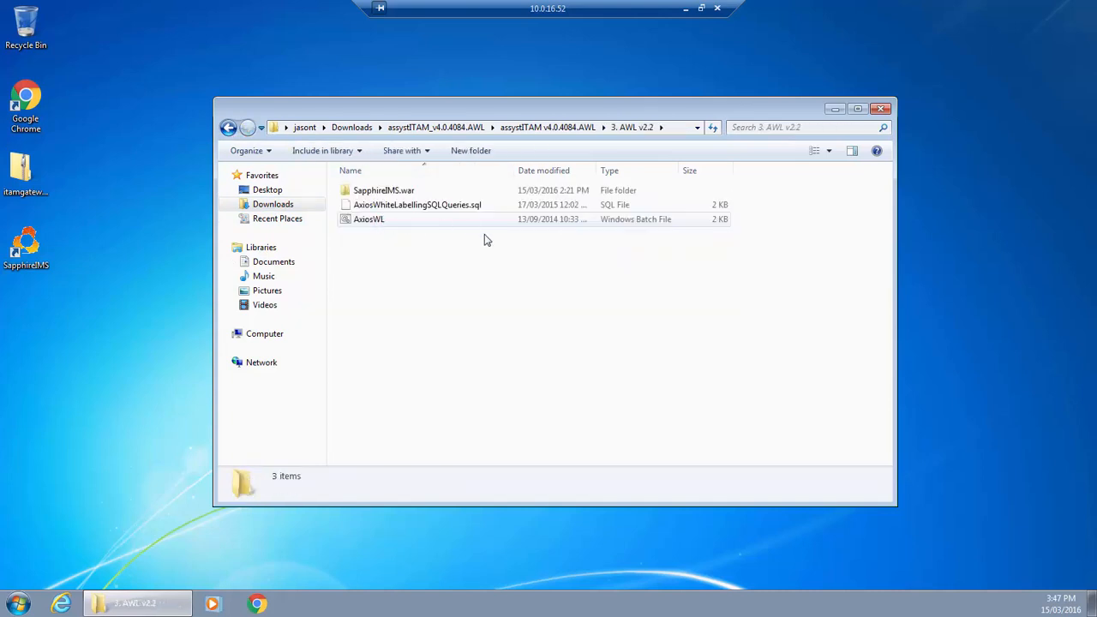
pyautogui.rightClick(374, 222)
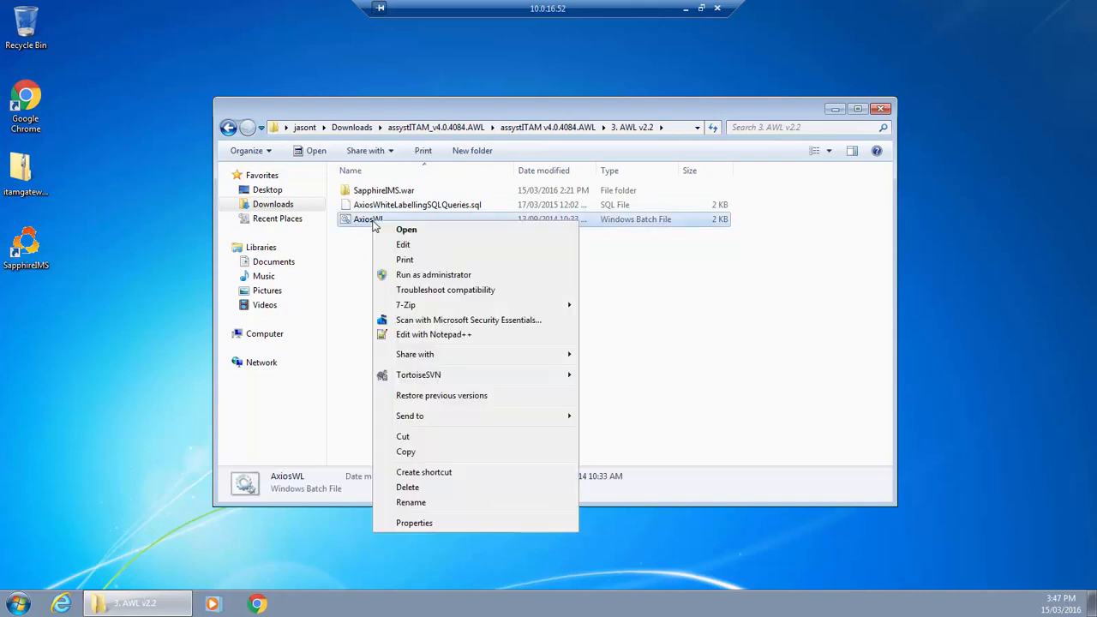
pyautogui.click(423, 275)
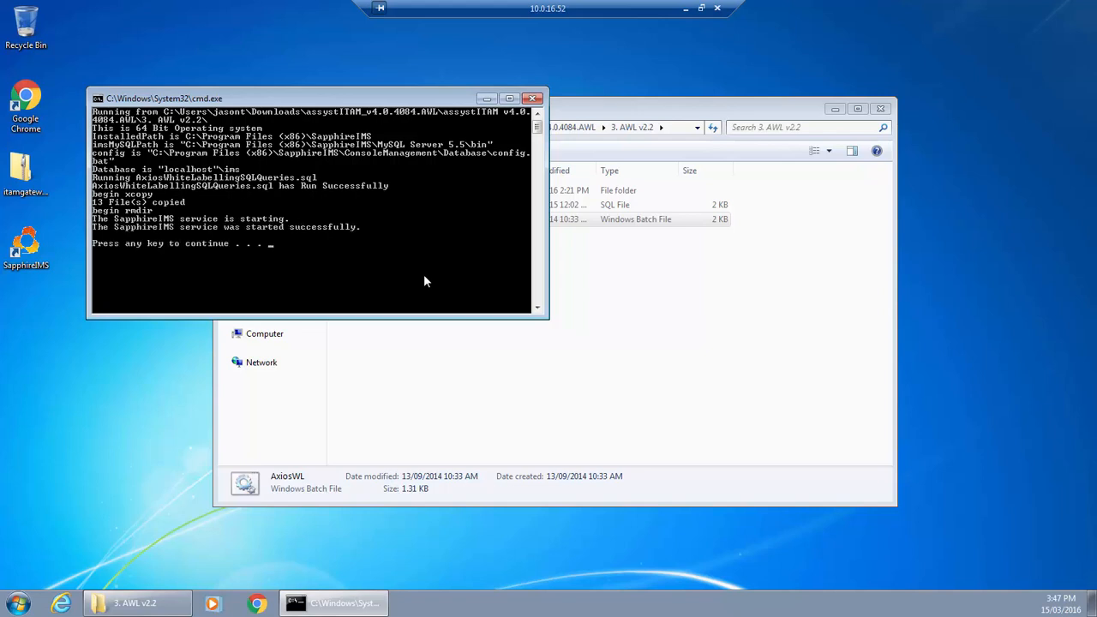
pyautogui.press('Return')
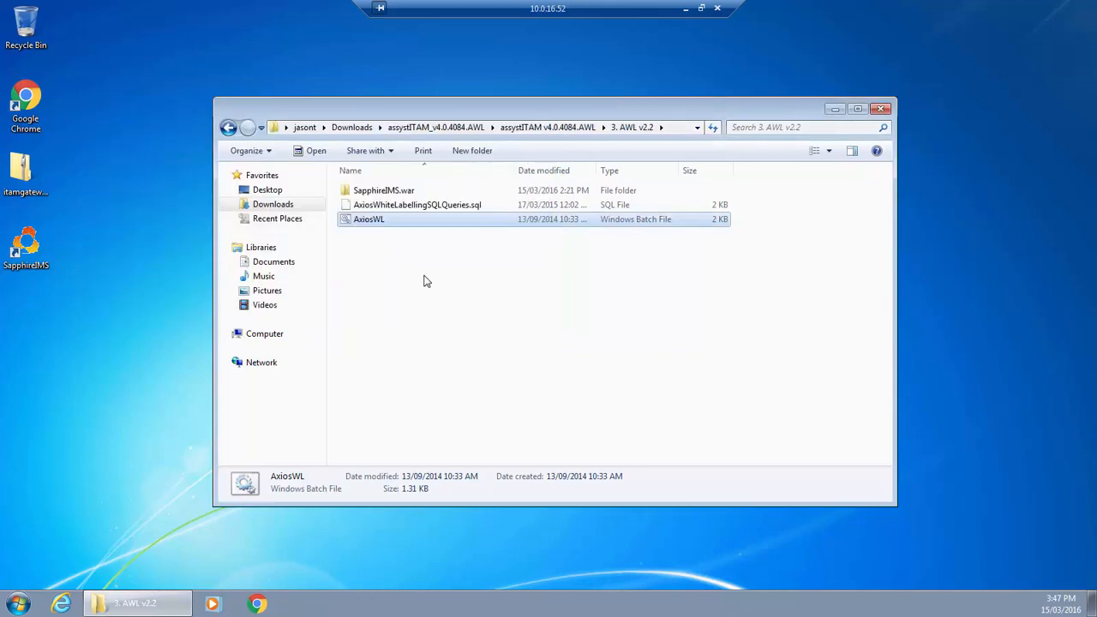